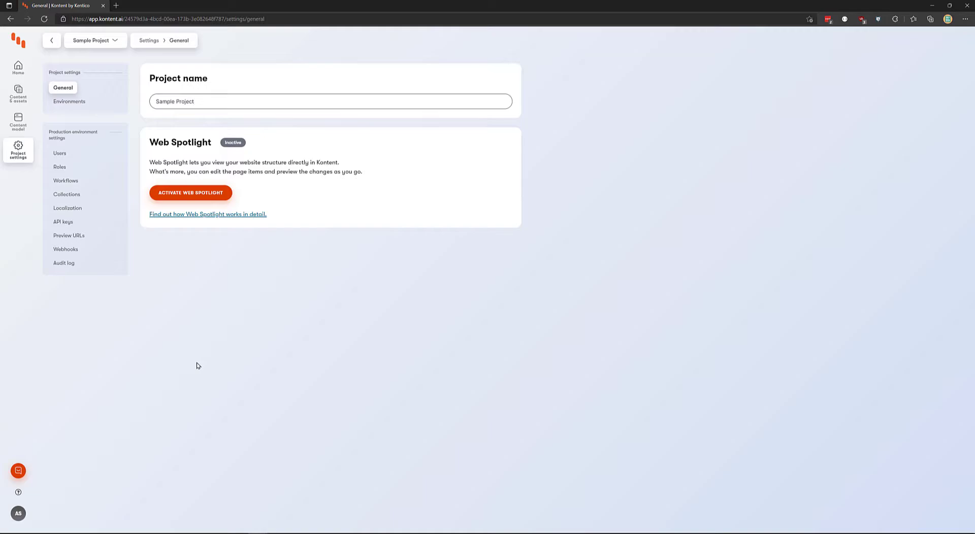
Open the Default workflow from the project's workflow settings
click(81, 184)
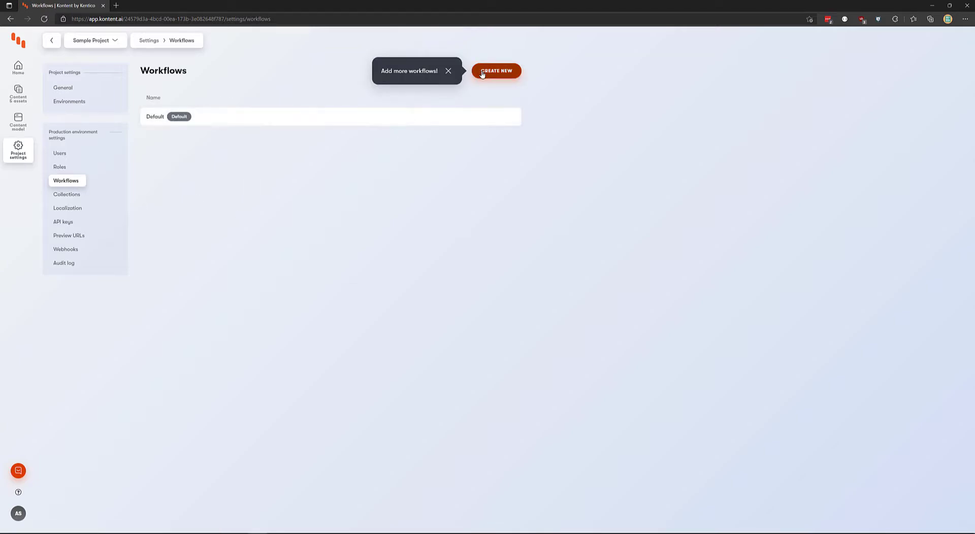
click(374, 117)
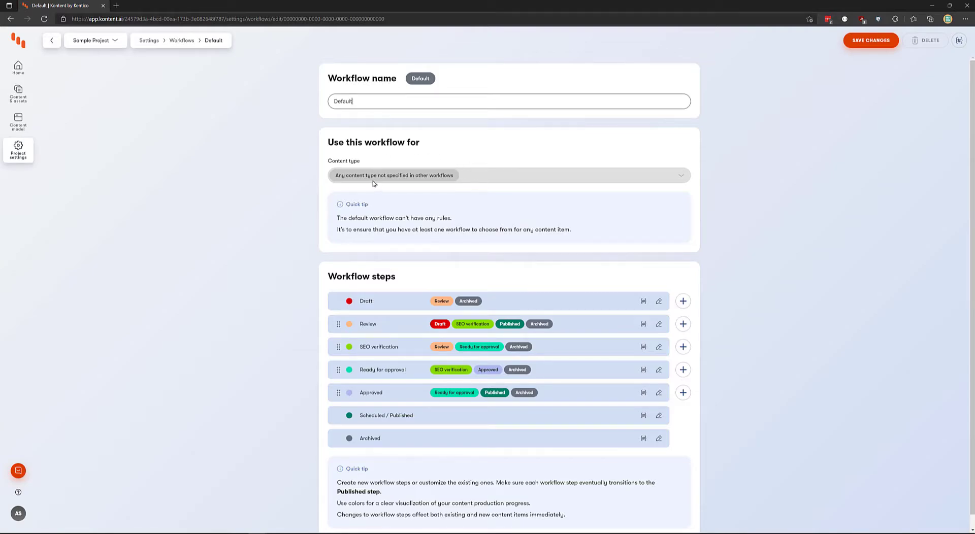
scroll(446, 187, down, 1)
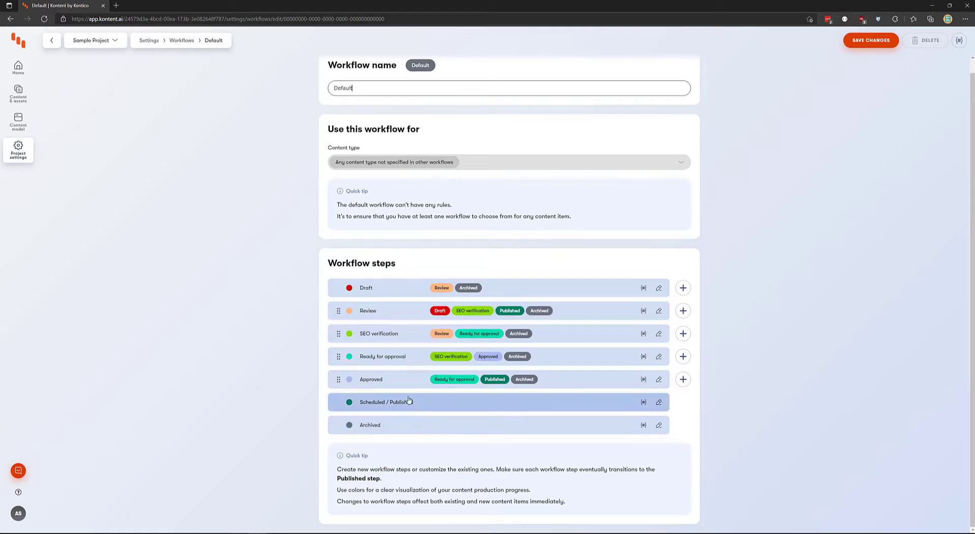
Examine the Draft step's name, label color, transitions and available roles, and close it without changes
click(495, 293)
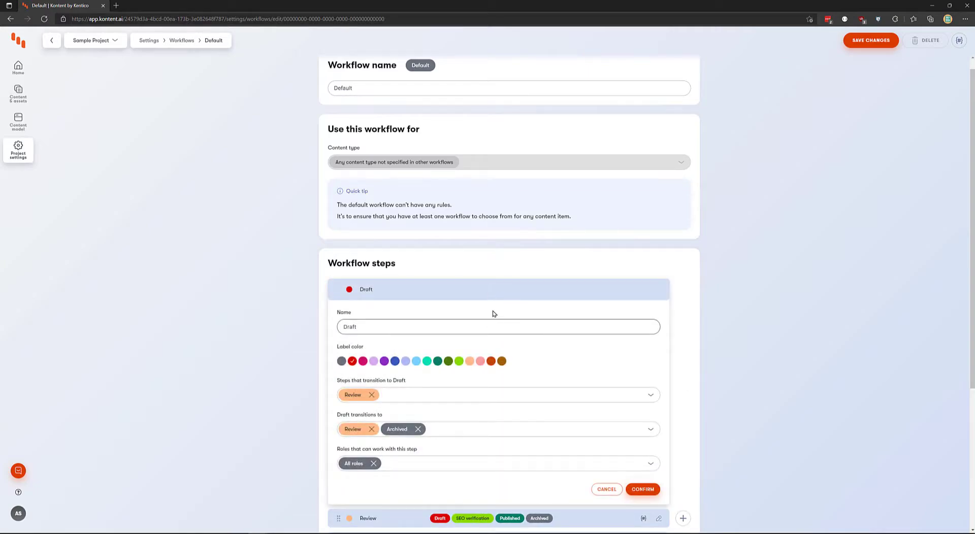
scroll(492, 313, down, 1)
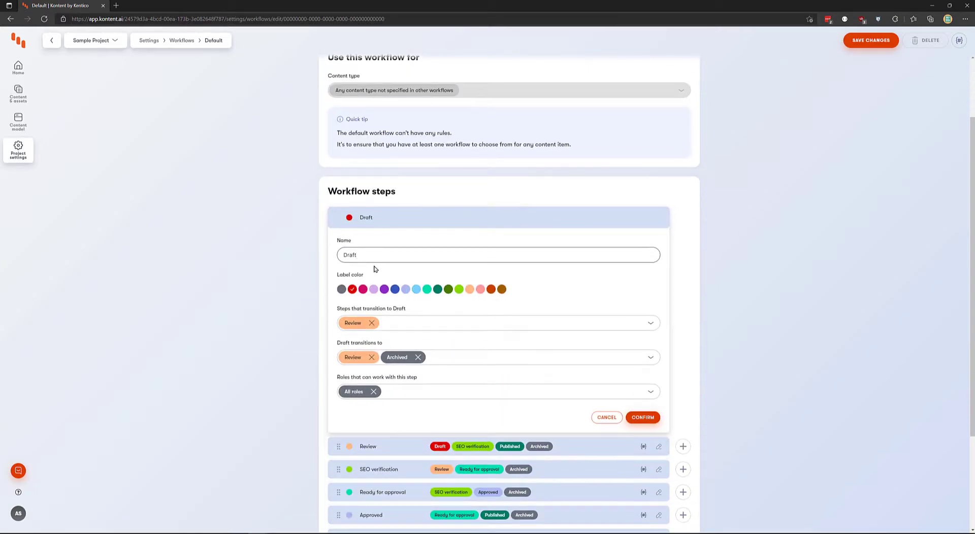
double_click(374, 254)
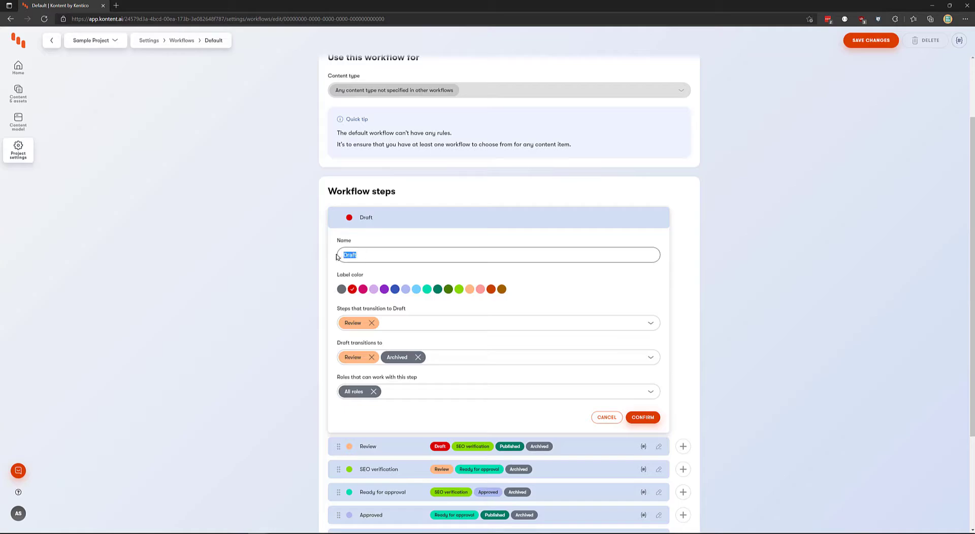
click(374, 255)
text(ddd)
key(BackSpace)
key(BackSpace)
key(BackSpace)
drag(356, 255, 339, 256)
drag(405, 309, 337, 309)
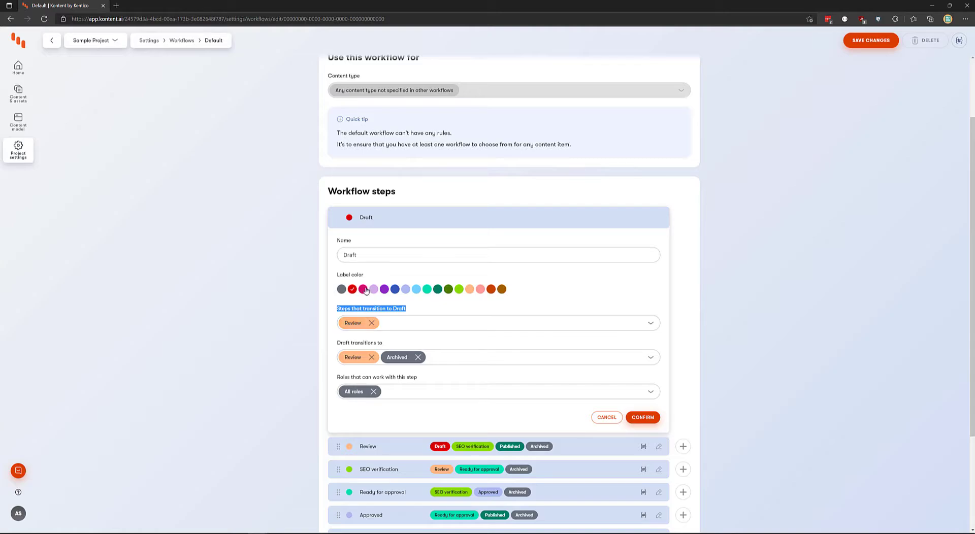
click(390, 310)
click(648, 394)
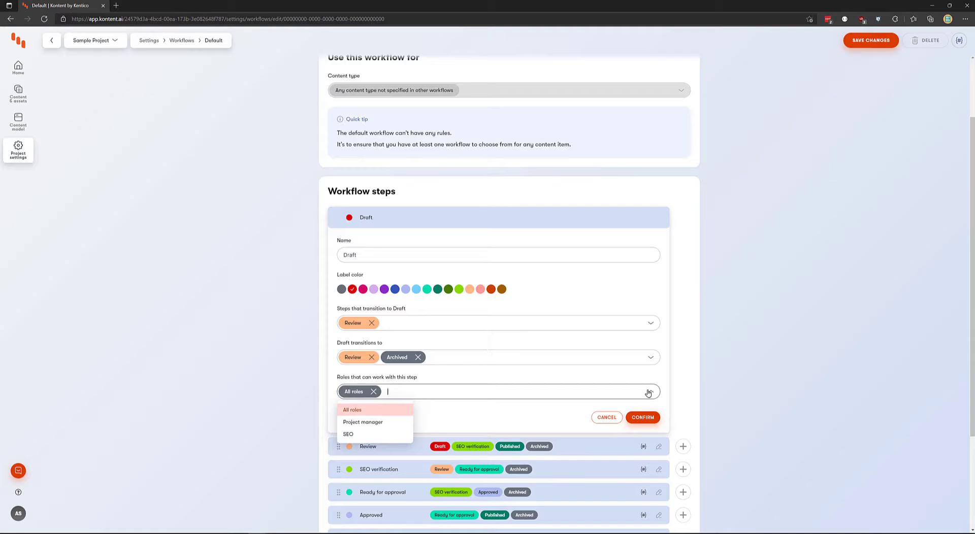
click(648, 394)
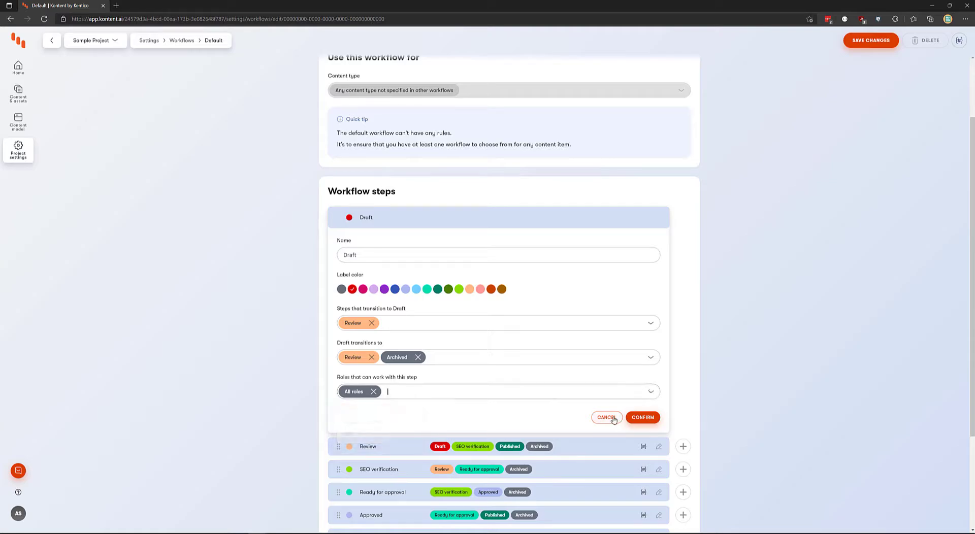
click(612, 418)
Examine the Review step's name, transitions and available roles, and close it without changes
click(584, 311)
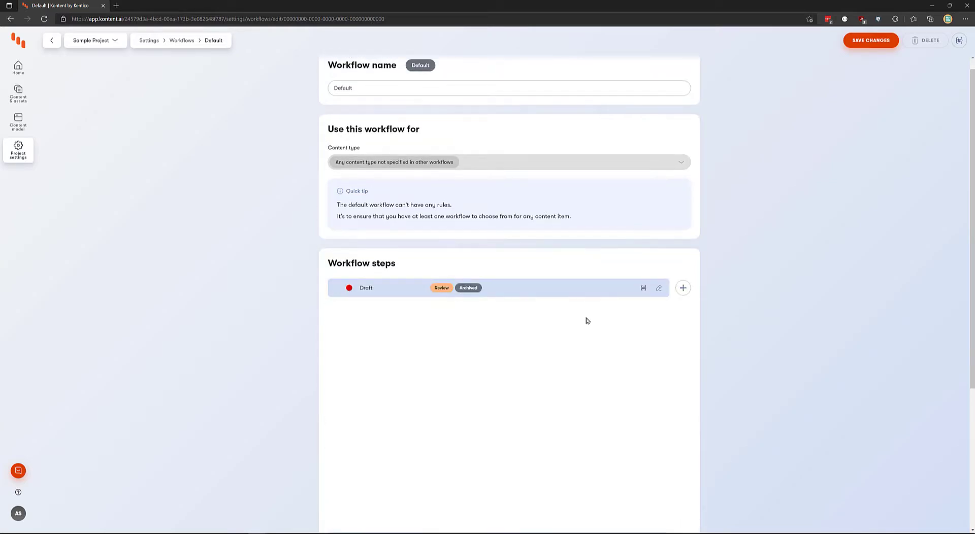
scroll(598, 332, down, 4)
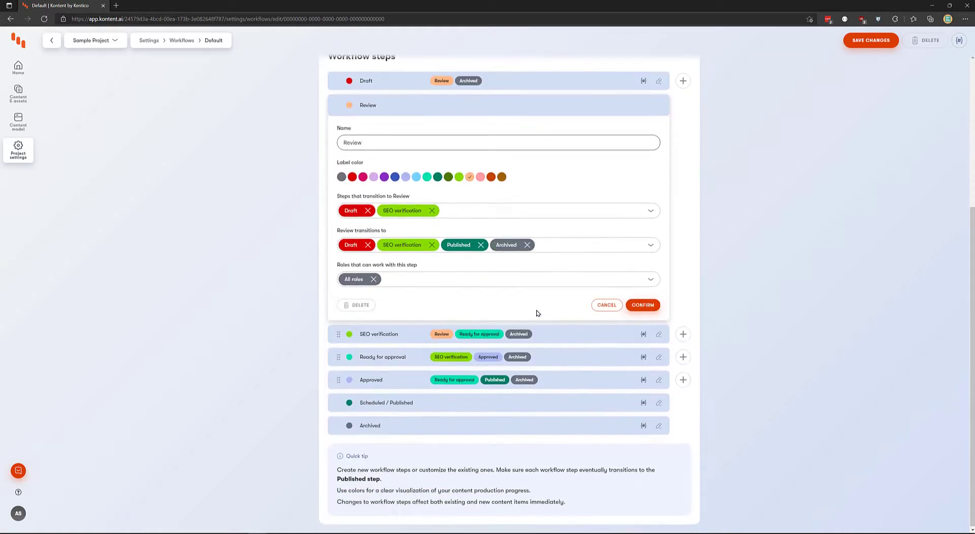
click(403, 144)
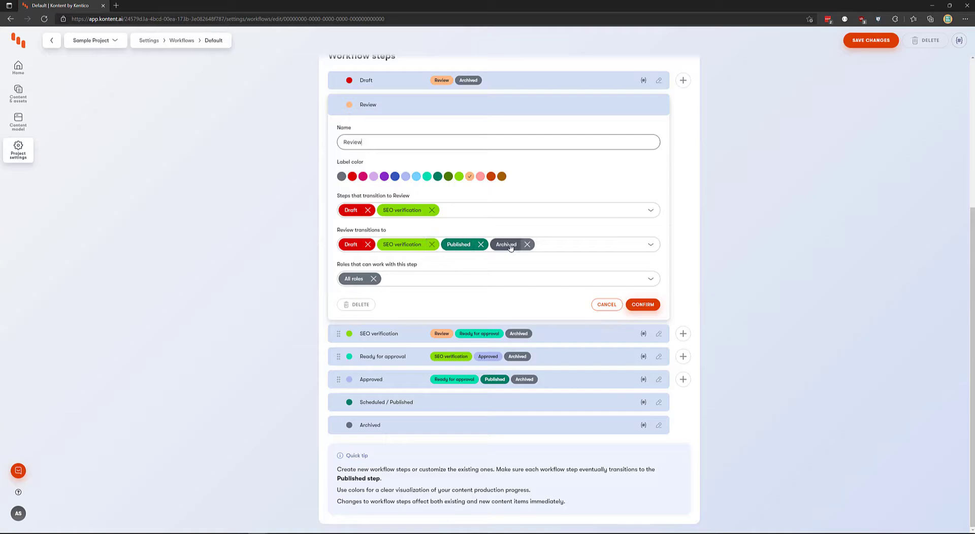
click(652, 280)
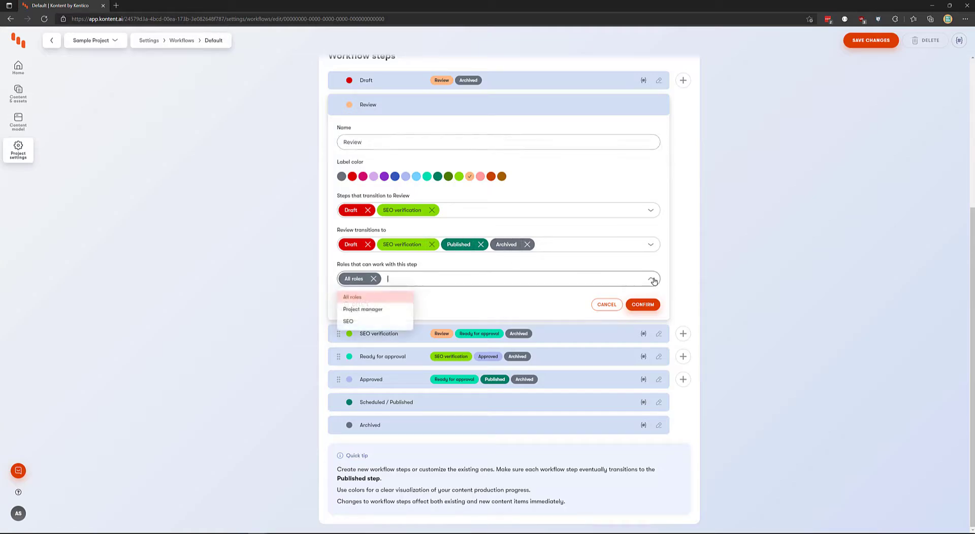
click(635, 304)
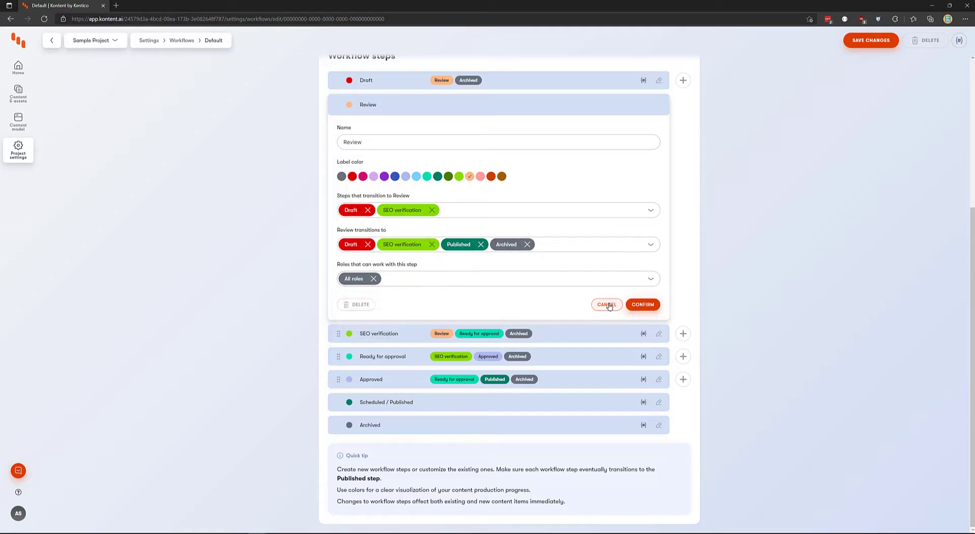
Restrict the roles that can work with the SEO verification step to SEO and confirm the step
click(614, 331)
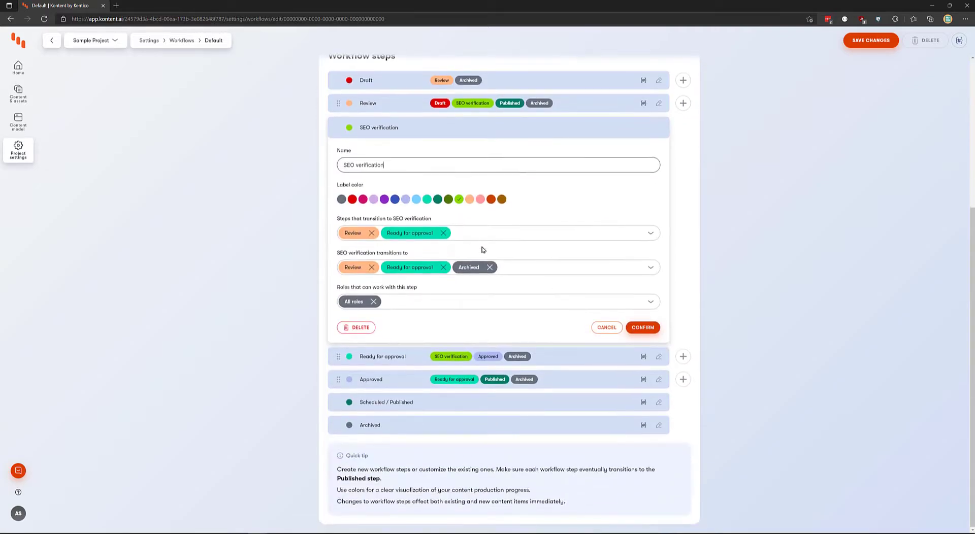
click(408, 163)
click(651, 303)
click(389, 344)
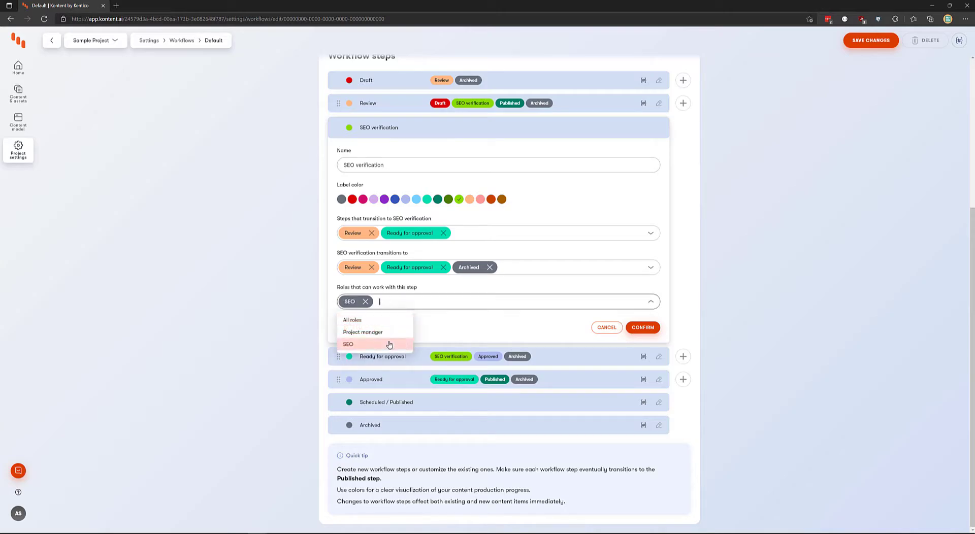
click(462, 322)
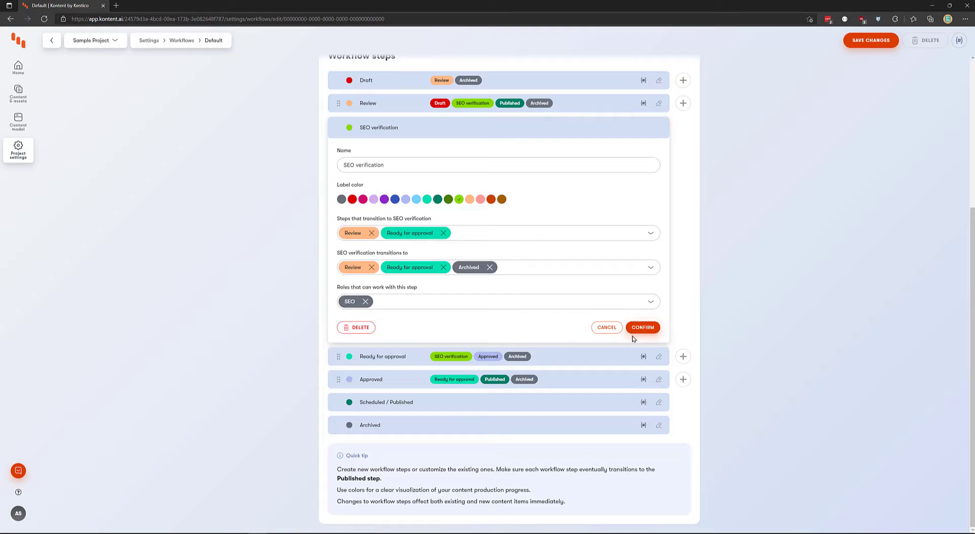
click(642, 327)
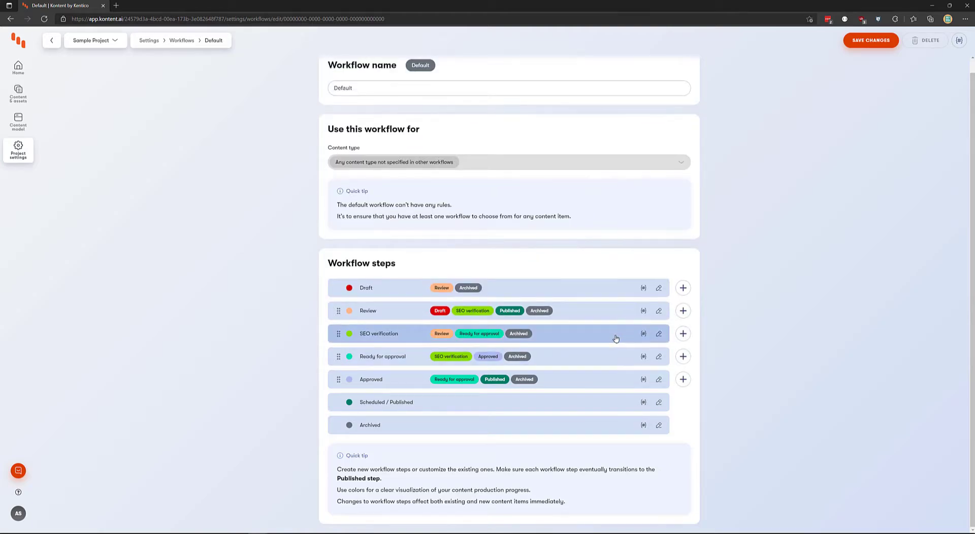
Try adding the Project manager role to the SEO verification step, remove it again and confirm the step
click(615, 337)
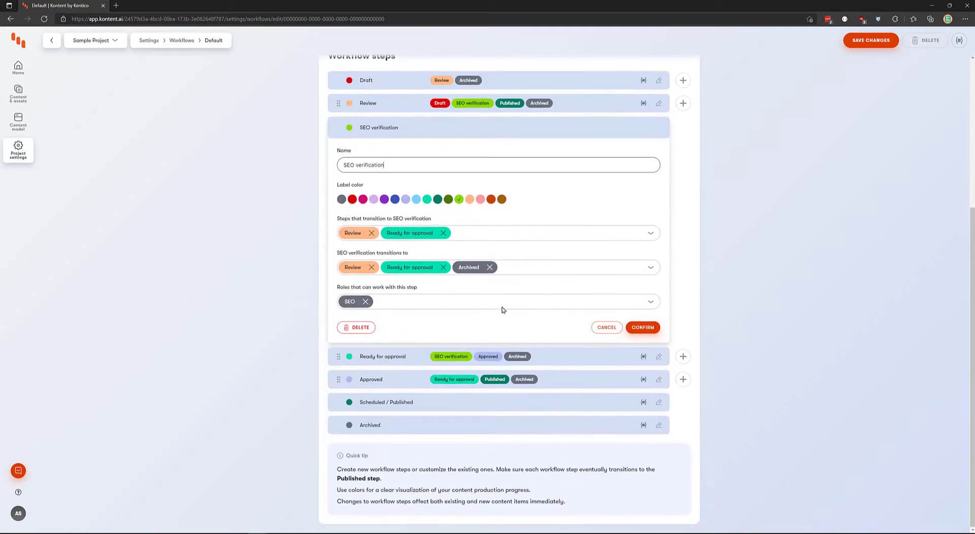
click(513, 303)
click(399, 332)
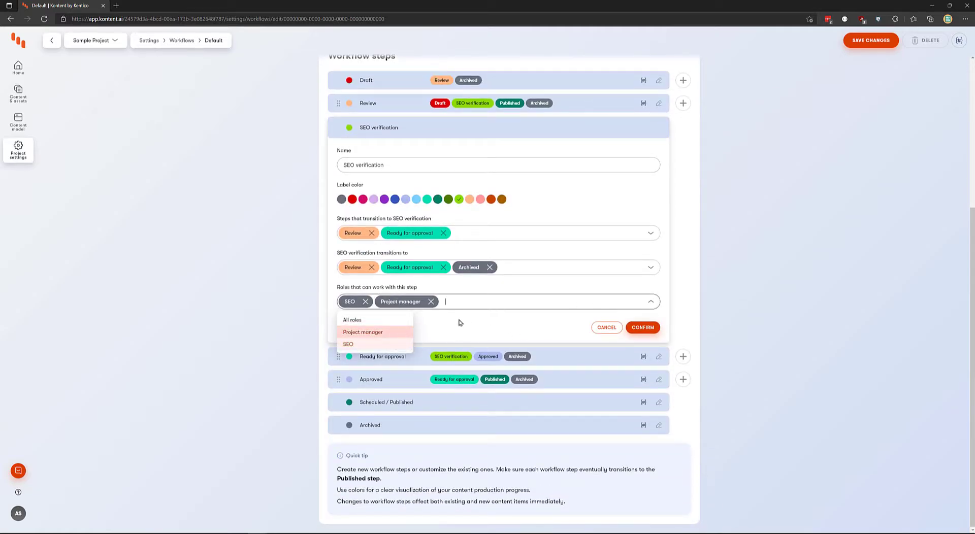
click(431, 301)
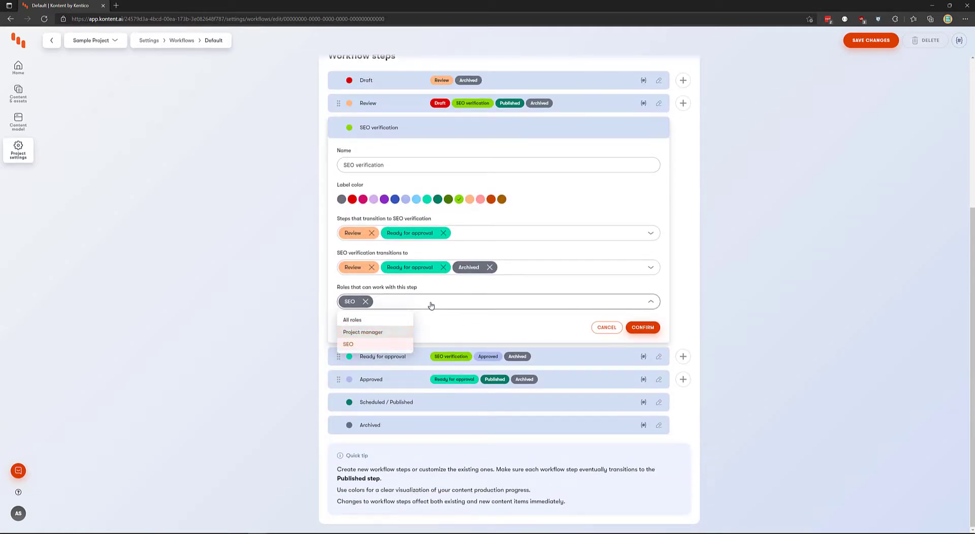
click(644, 329)
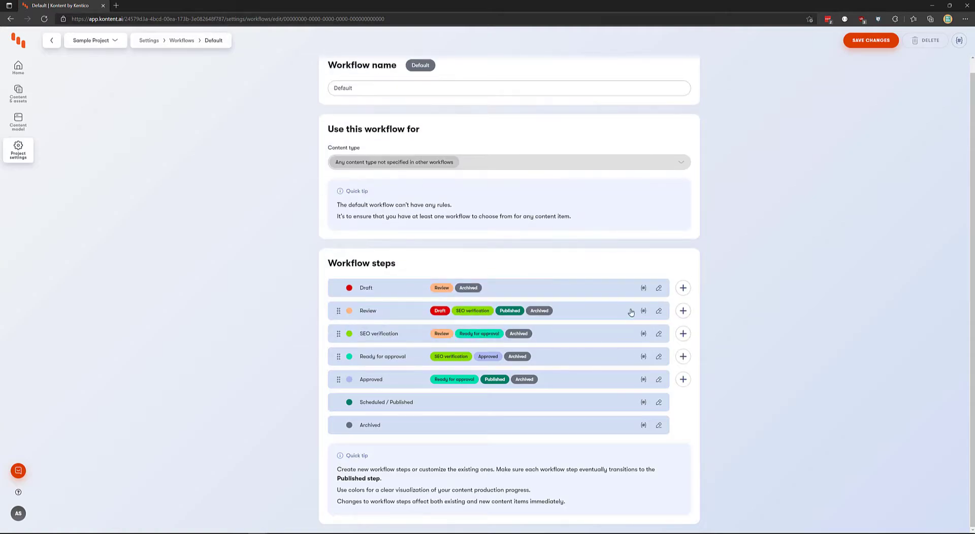
Examine which steps transition to Scheduled / Published and which roles it allows, and close it without changes
click(554, 403)
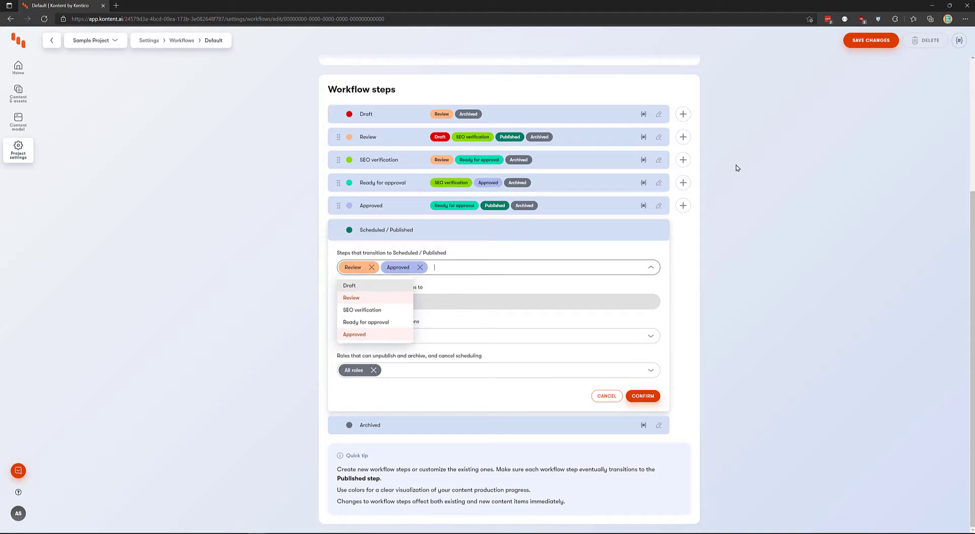
click(784, 193)
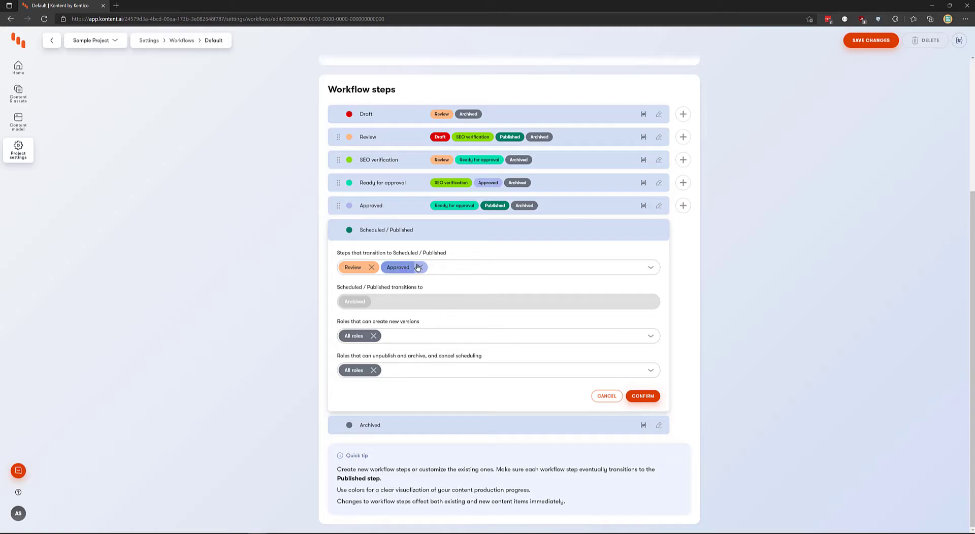
click(602, 399)
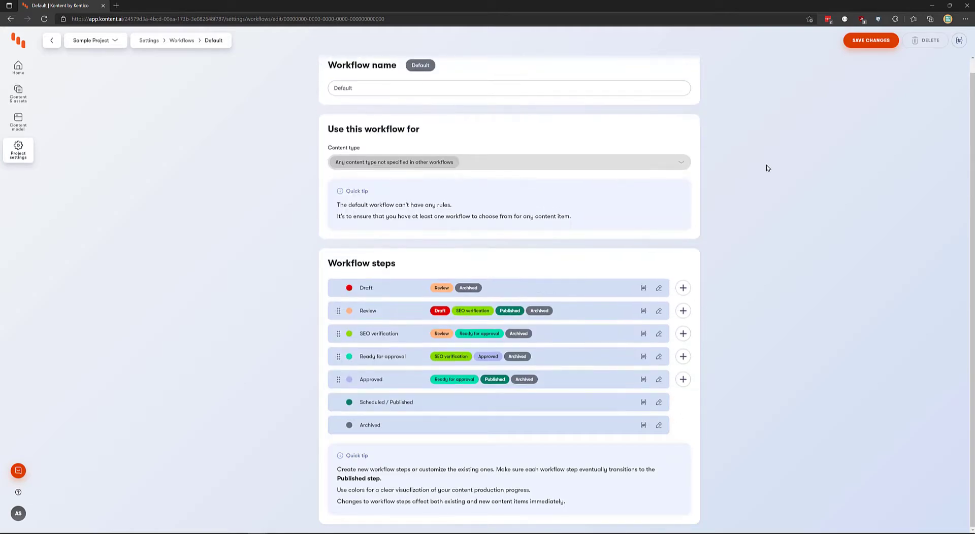
Save the changes to the Default workflow and start creating a new workflow
click(870, 41)
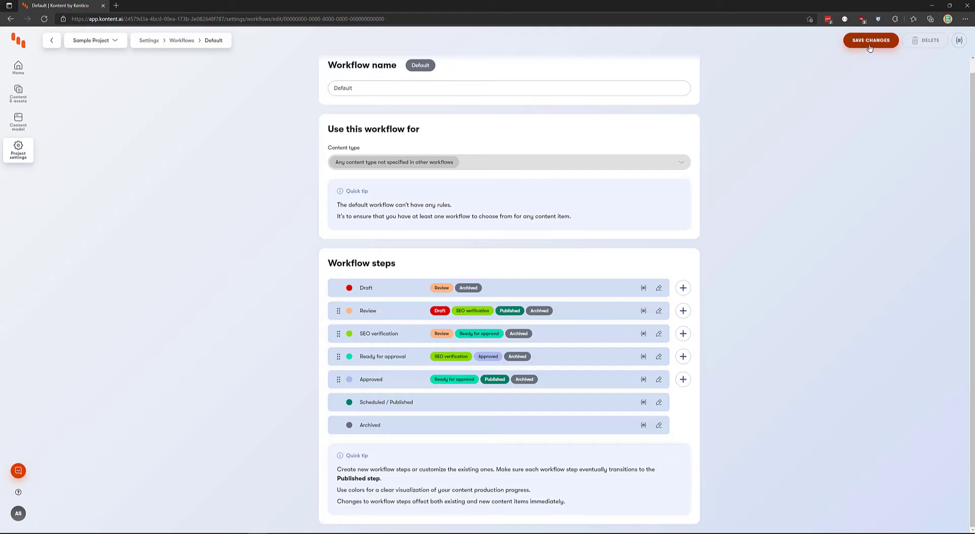
click(182, 40)
click(497, 72)
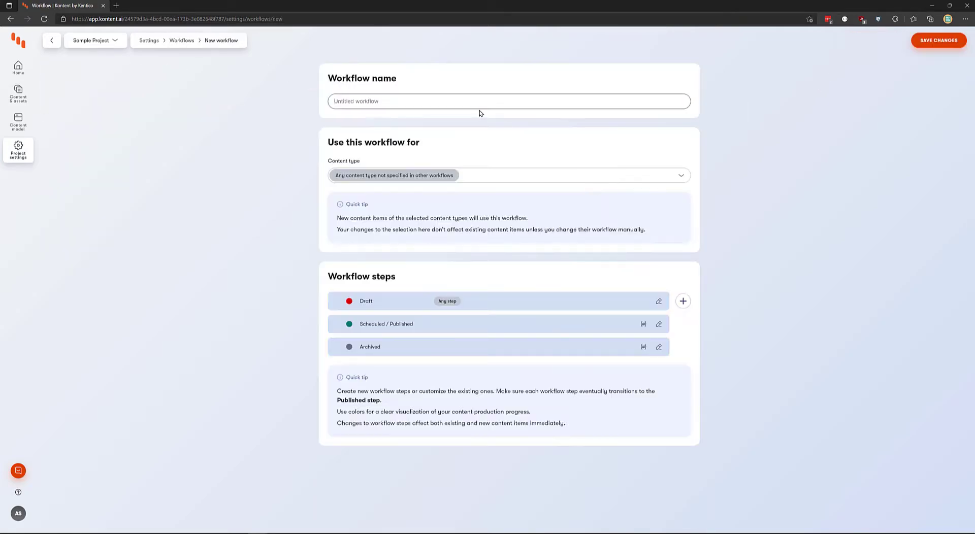
Limit the new workflow to the Coffee and Grinder content types
click(540, 171)
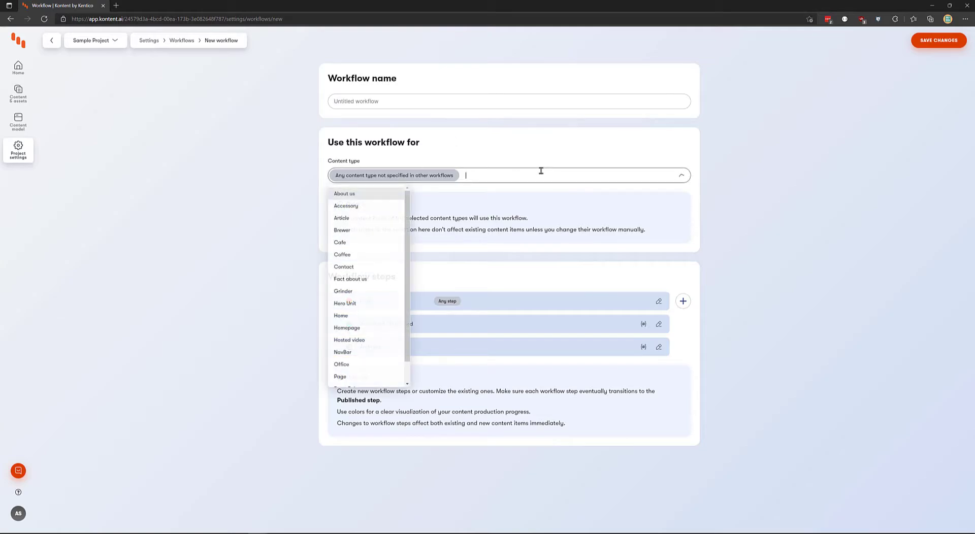
click(362, 257)
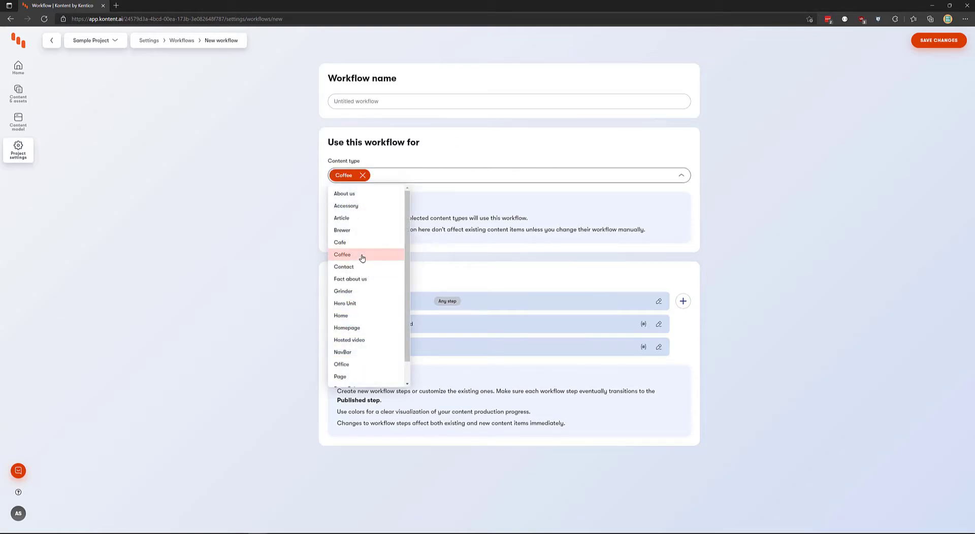
click(370, 292)
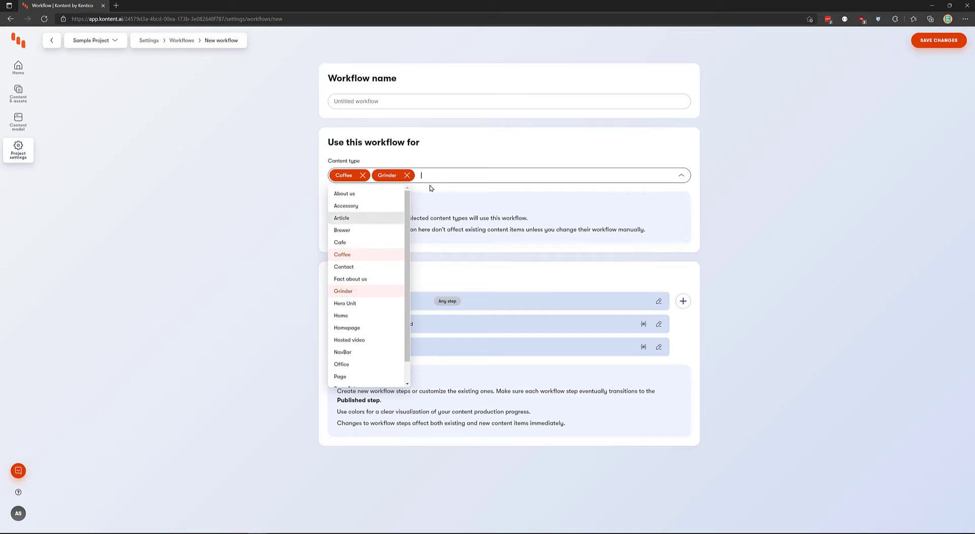
click(517, 223)
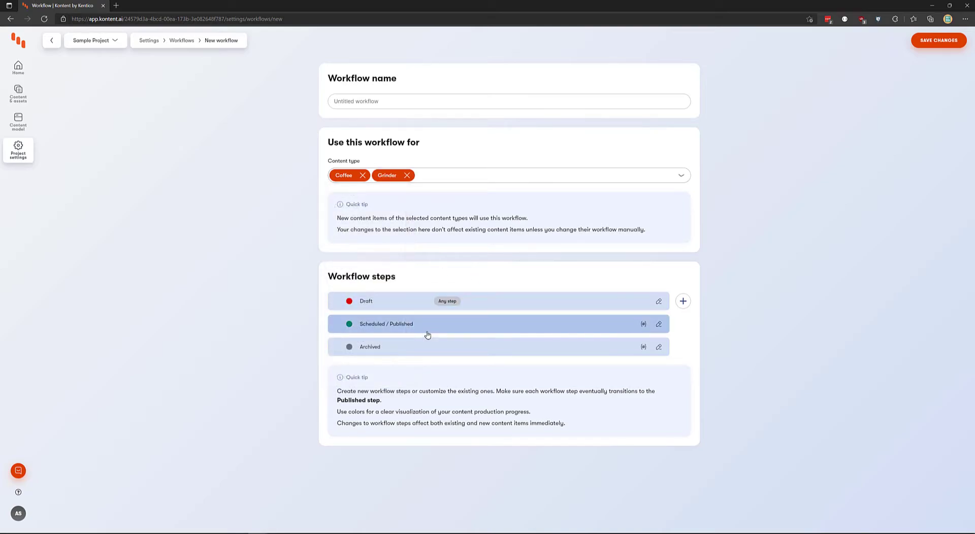